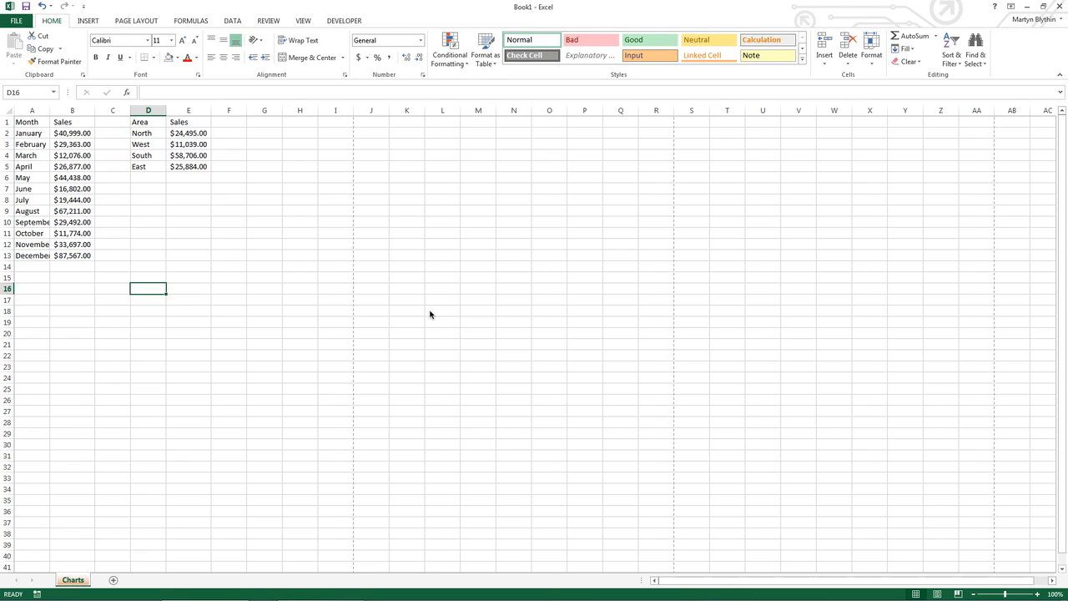
key(Up)
key(Up)
key(Up)
key(Up)
key(Up)
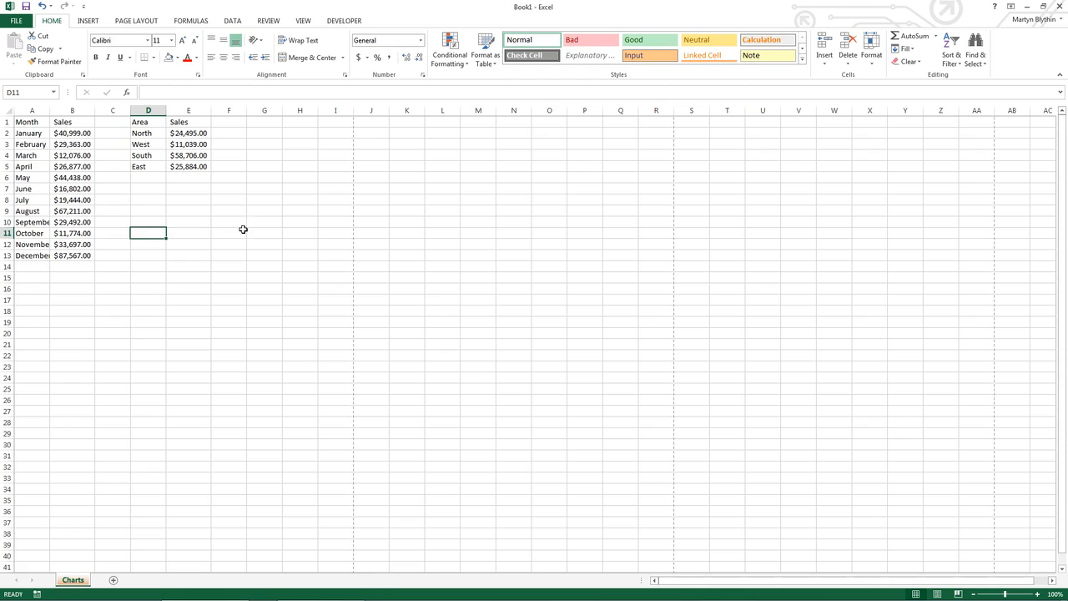
Insert a 2-D clustered column chart from the monthly sales data in A1:B13 and place it just below the data
drag(29, 122, 82, 255)
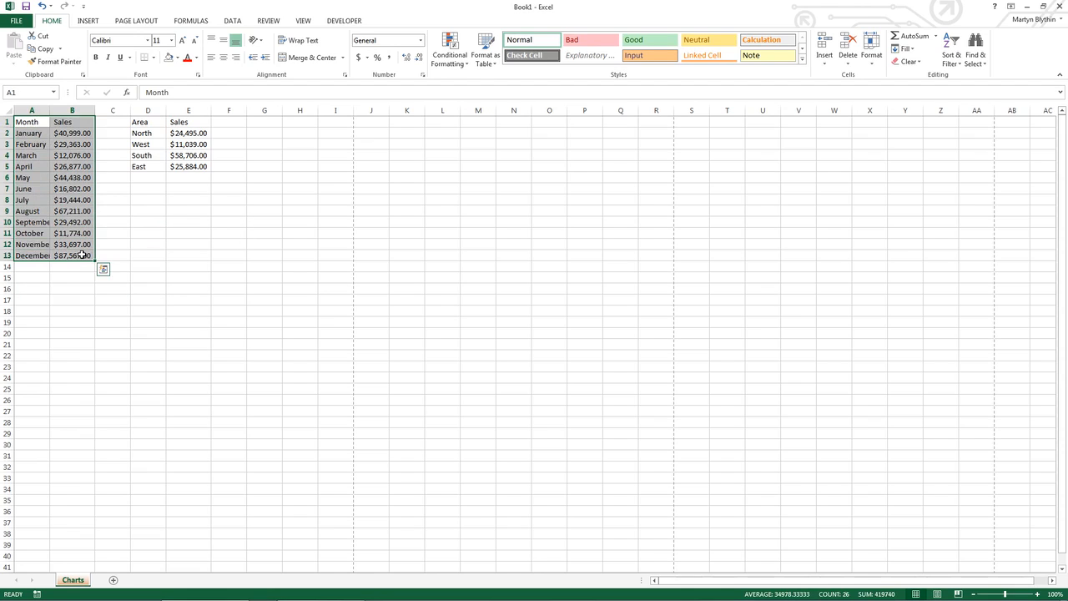
click(87, 22)
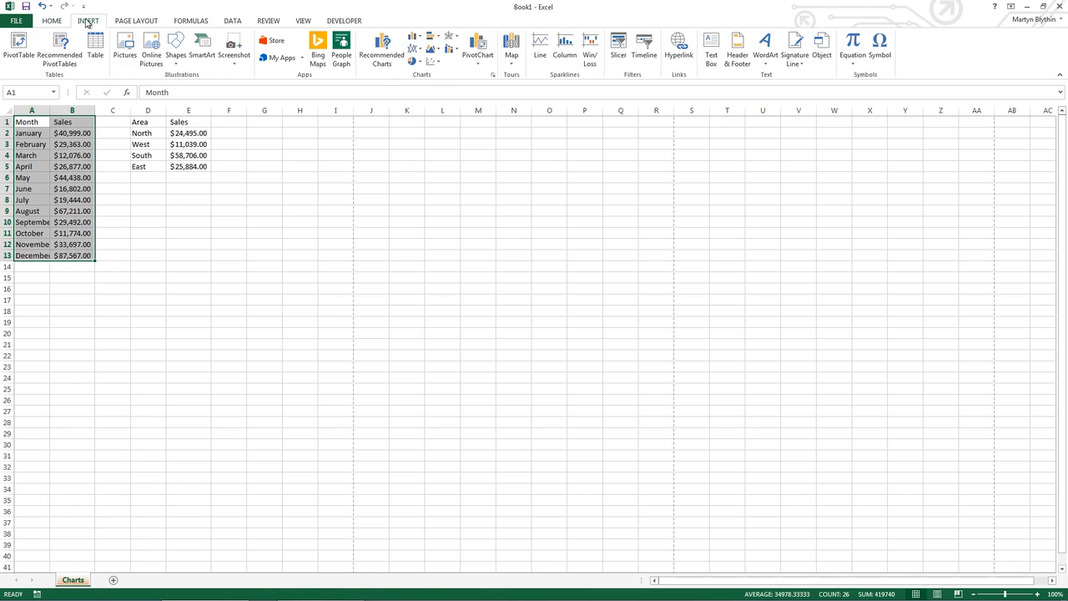
click(413, 44)
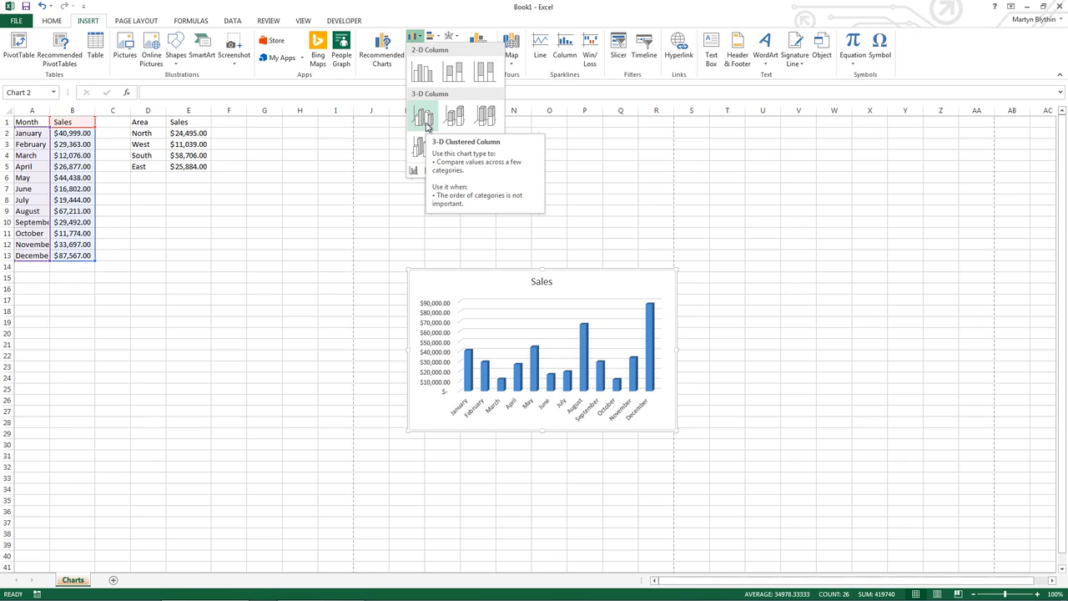
click(421, 75)
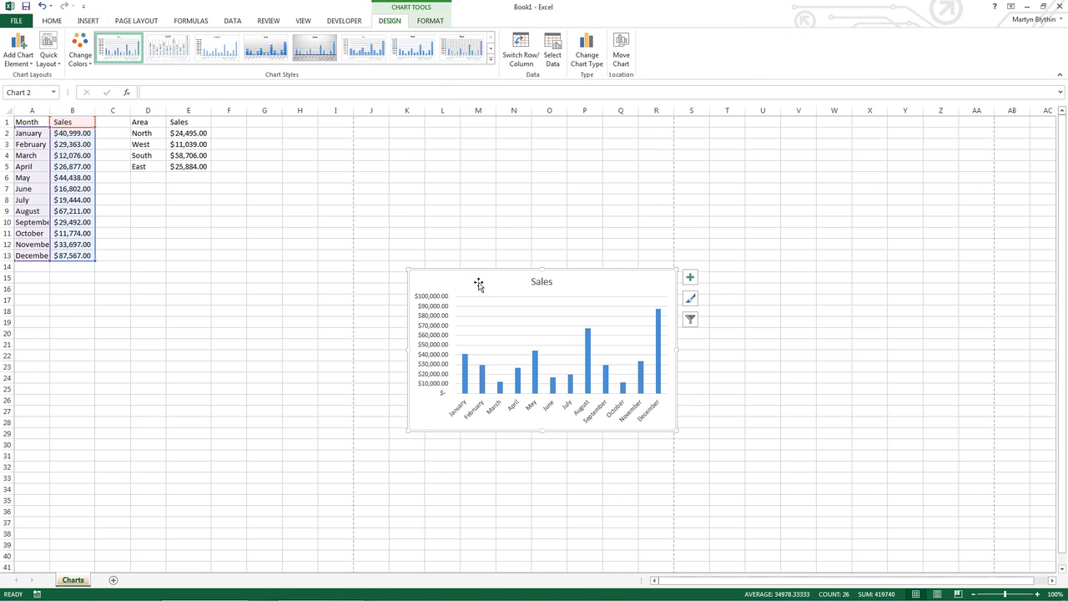
drag(479, 284, 150, 285)
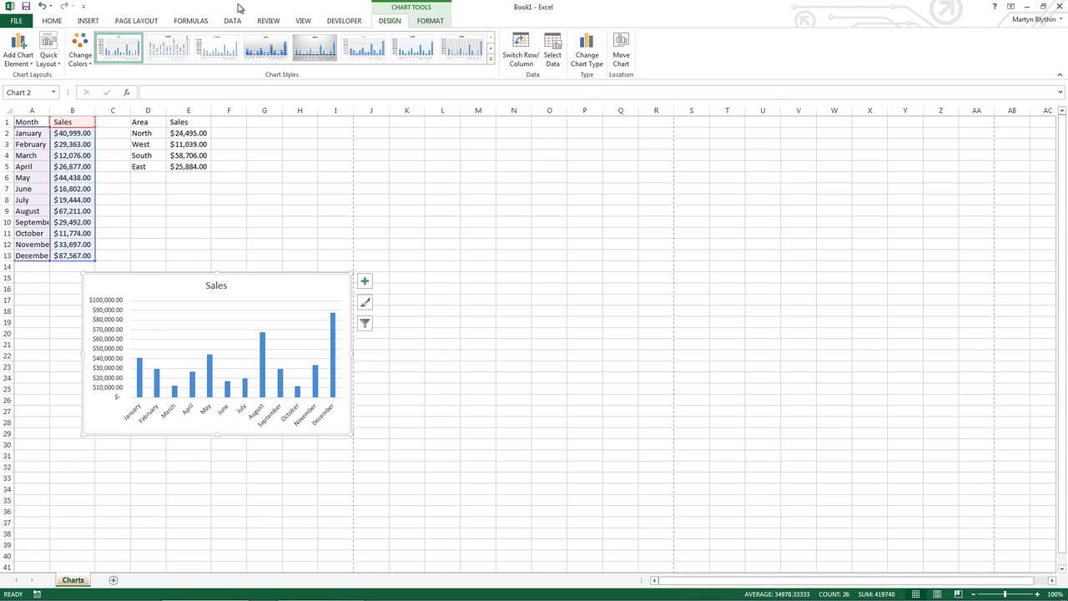
Recolour the column chart with the Colorful palette starting orange, gold and green, and apply chart Style 7
click(429, 23)
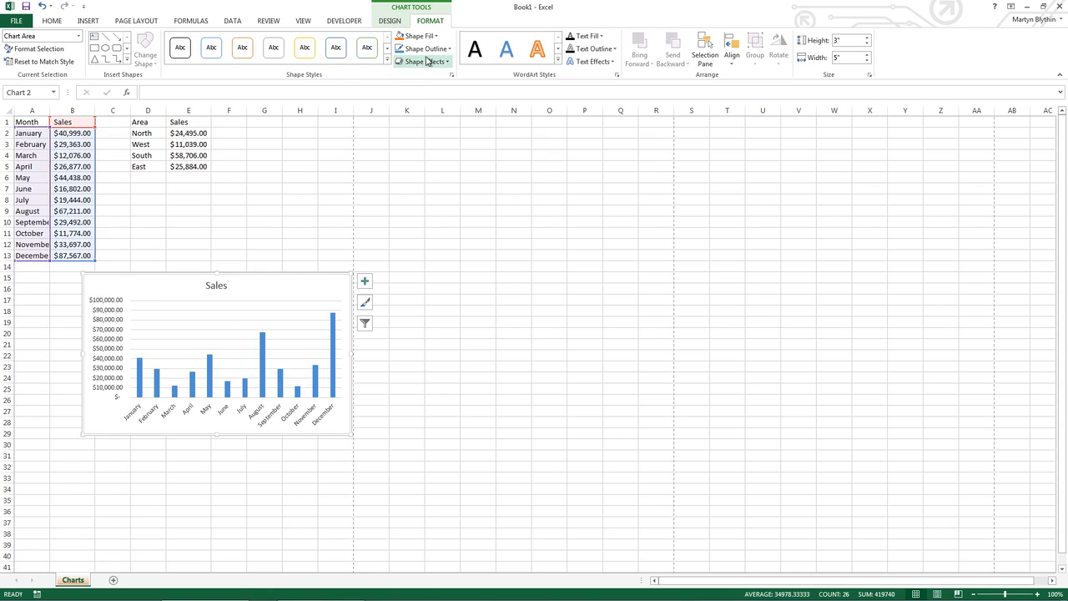
click(391, 22)
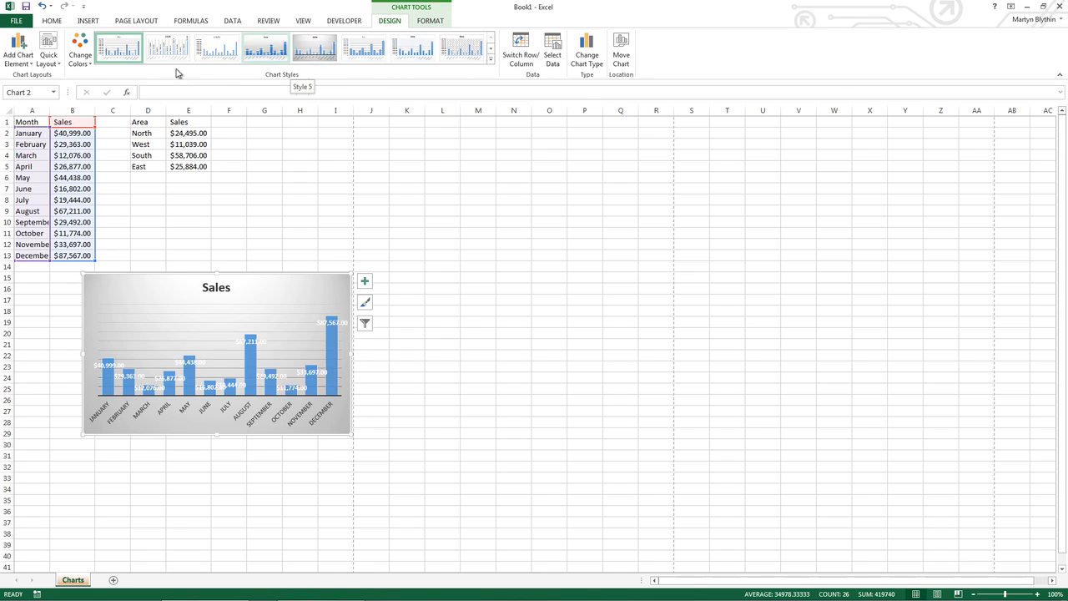
click(84, 62)
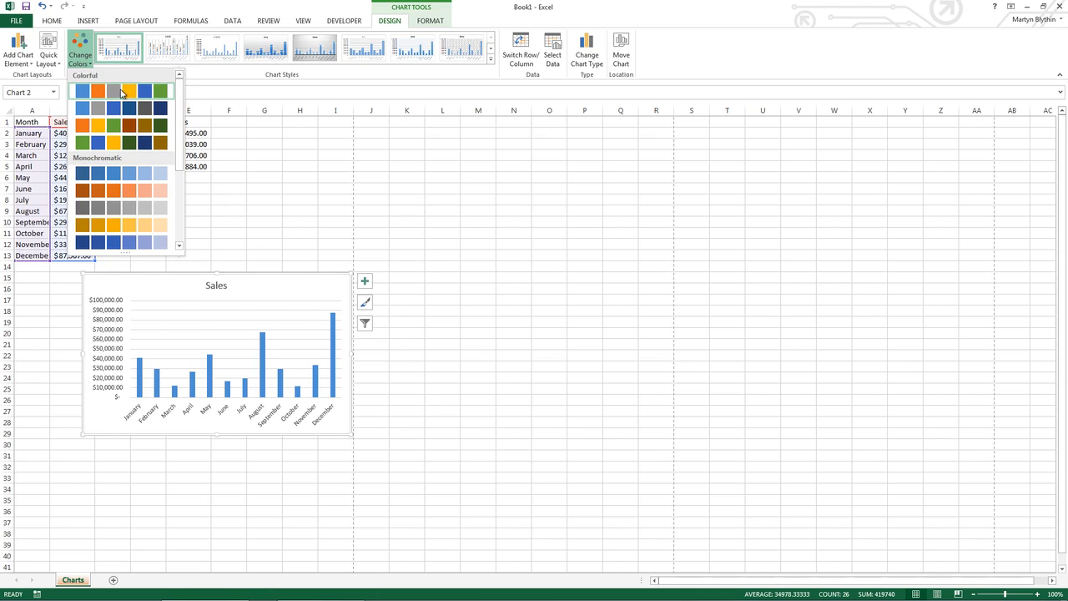
click(119, 126)
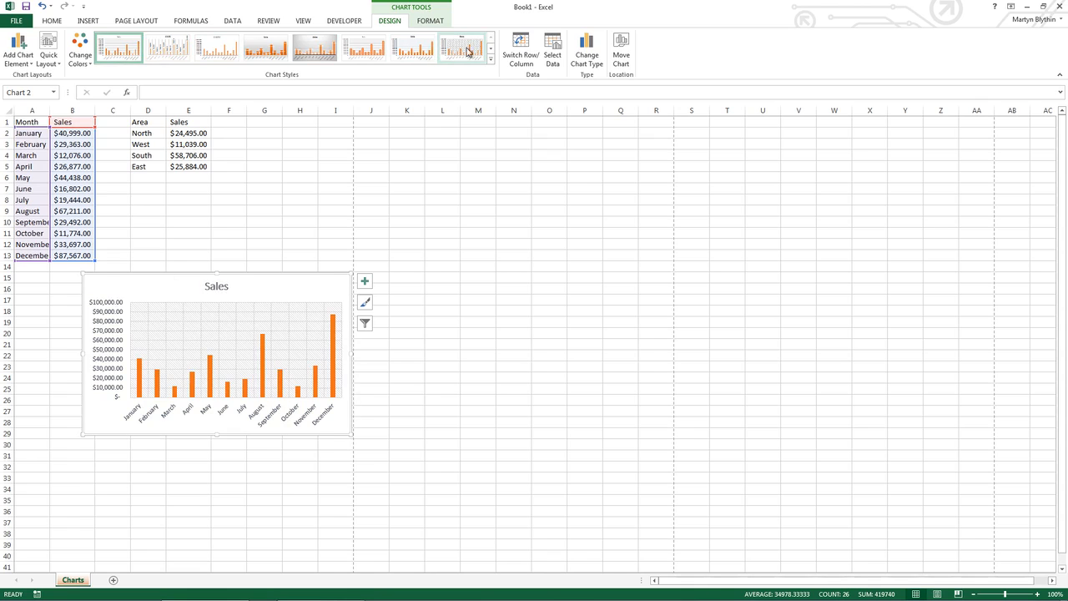
click(490, 60)
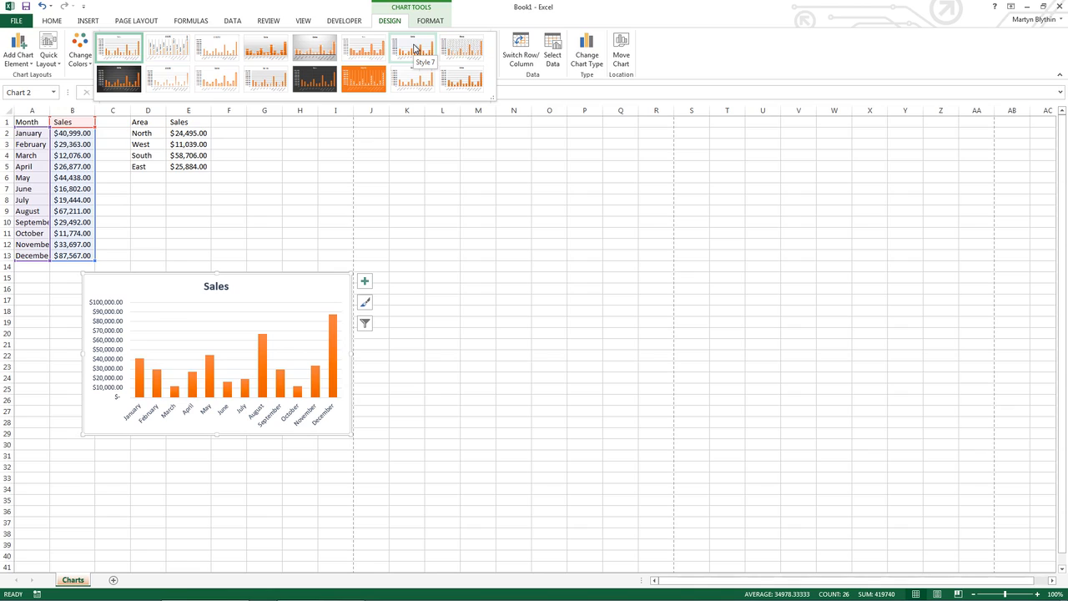
click(414, 48)
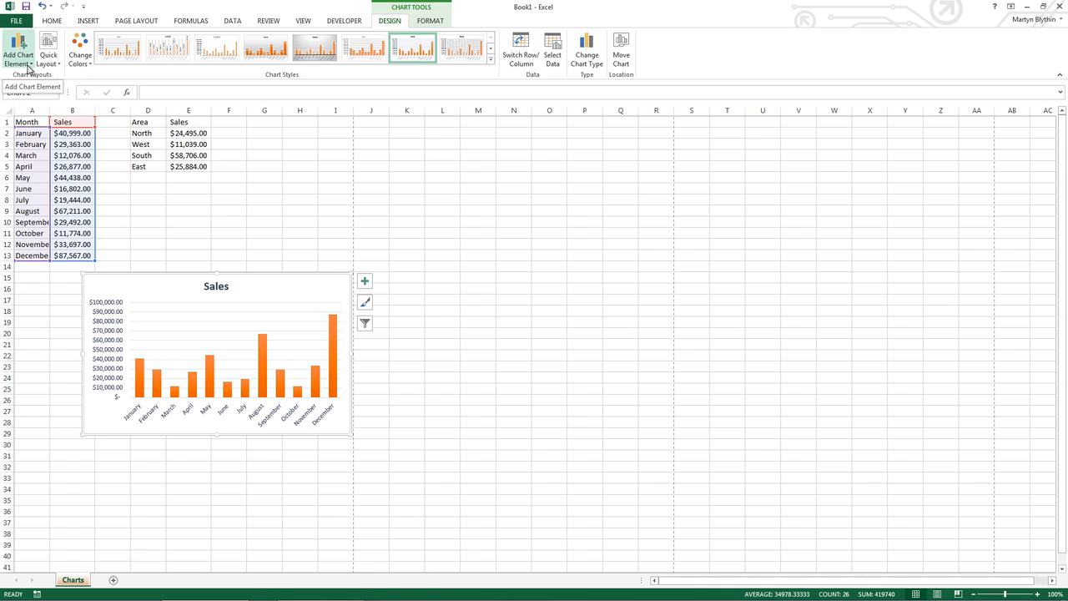
Add a primary horizontal axis title reading "Month" to the column chart
click(29, 69)
mouse_move(46, 76)
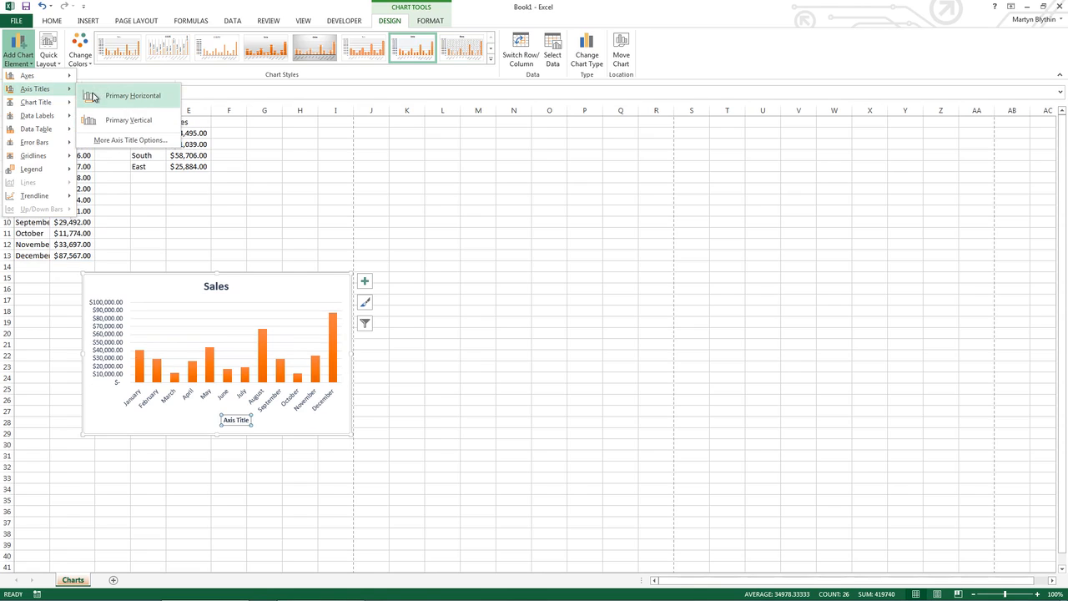
click(101, 97)
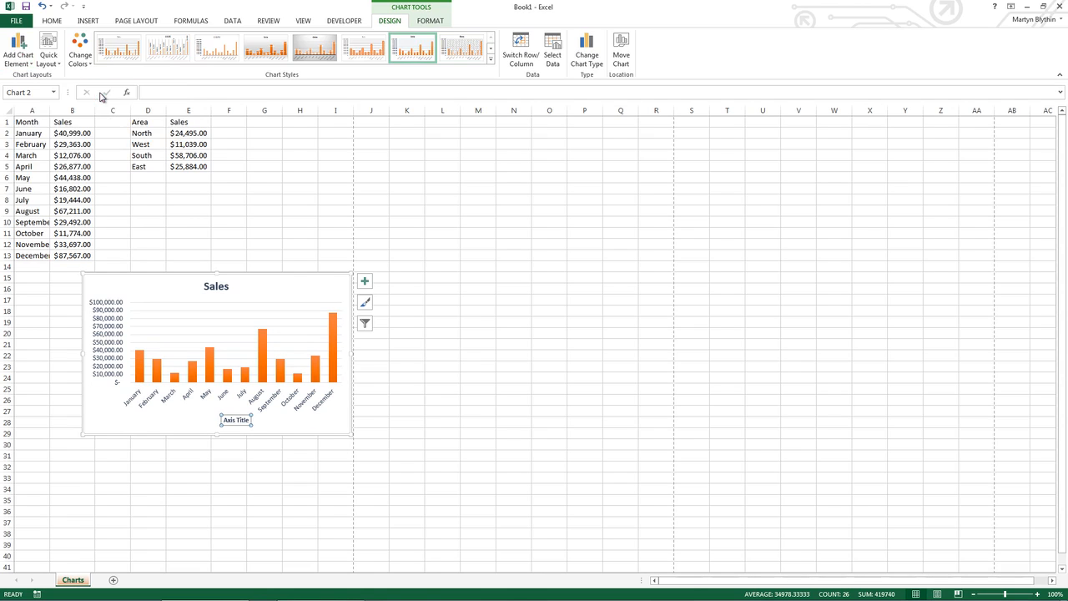
drag(225, 421, 251, 422)
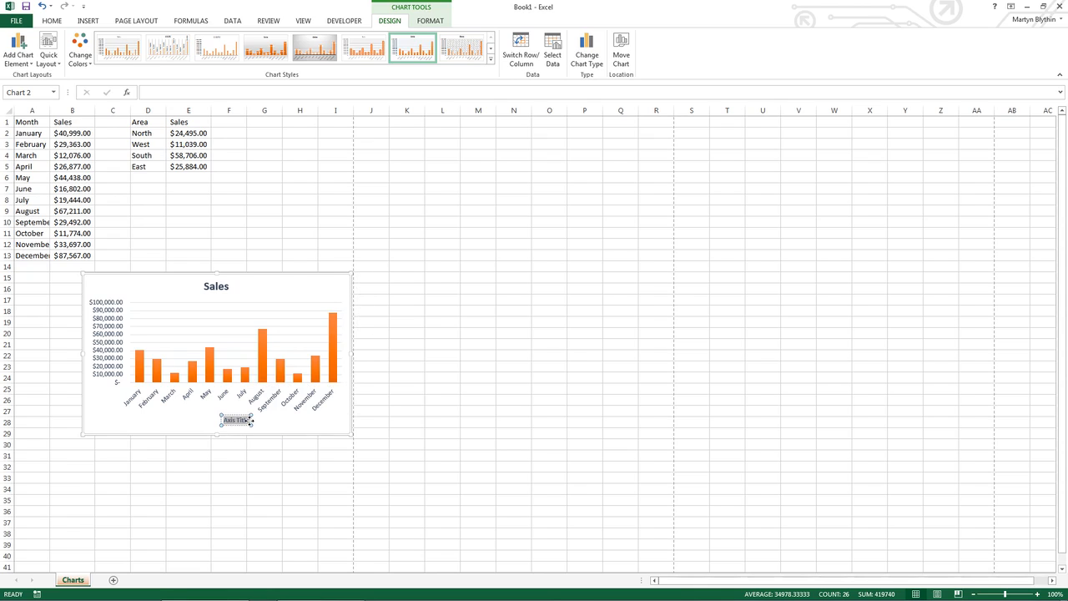
text(Month)
click(99, 342)
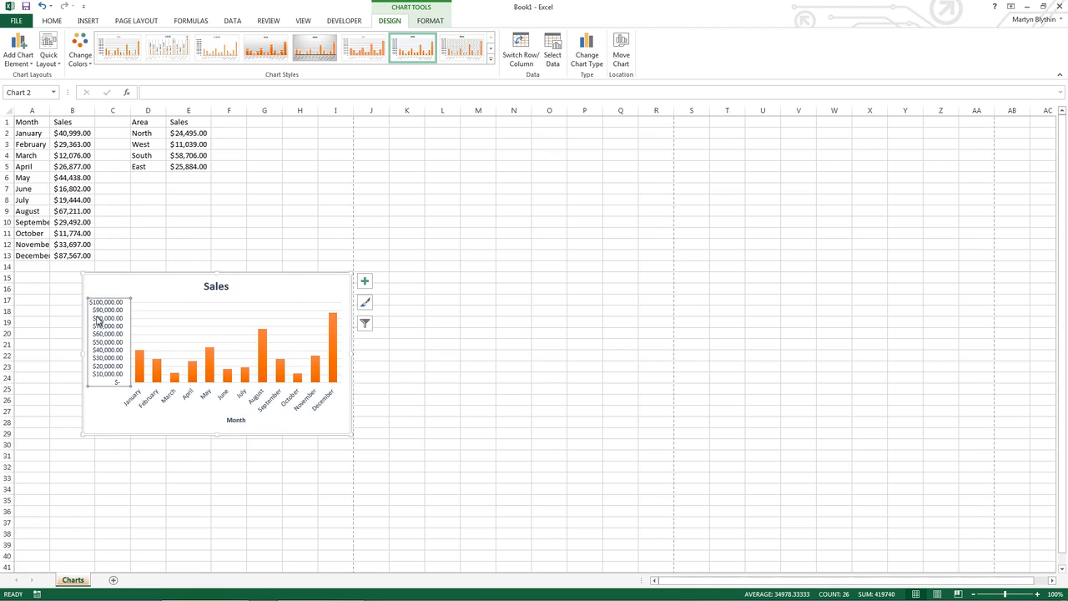
Add a primary vertical axis title reading "Sales" to the column chart
click(20, 50)
mouse_move(44, 105)
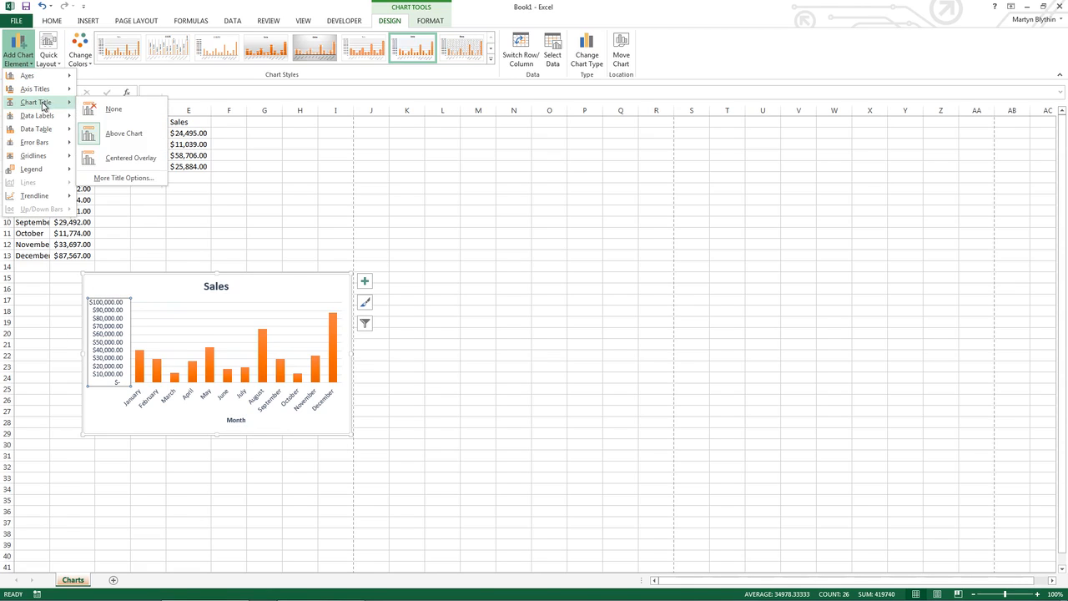
click(107, 120)
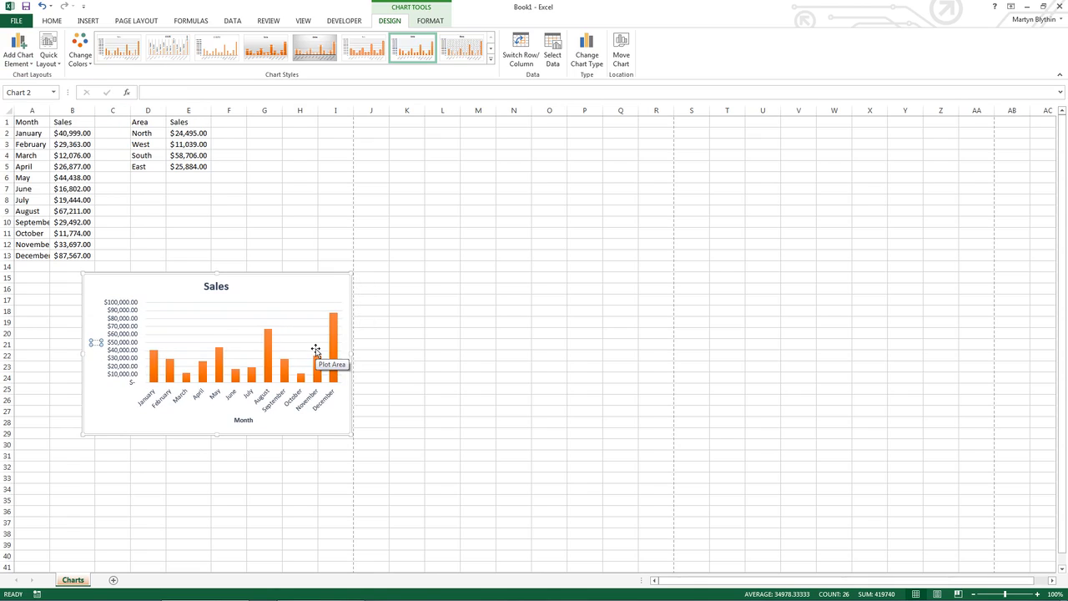
text(Sales)
click(179, 407)
Apply the first quick layout, with a legend beside the plot, and move the column chart up beside the monthly data
click(50, 55)
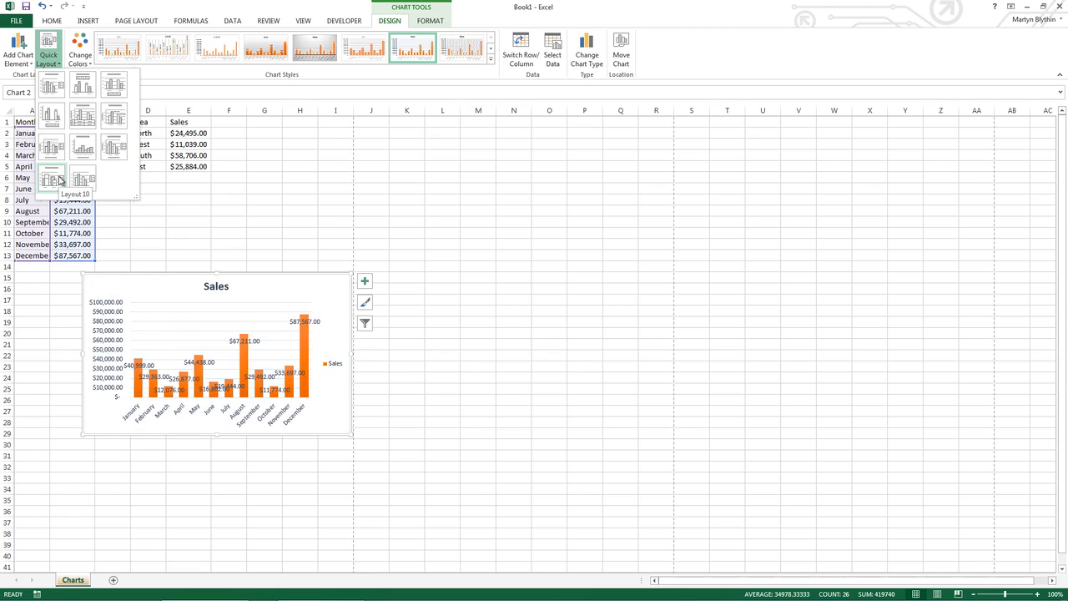
click(49, 93)
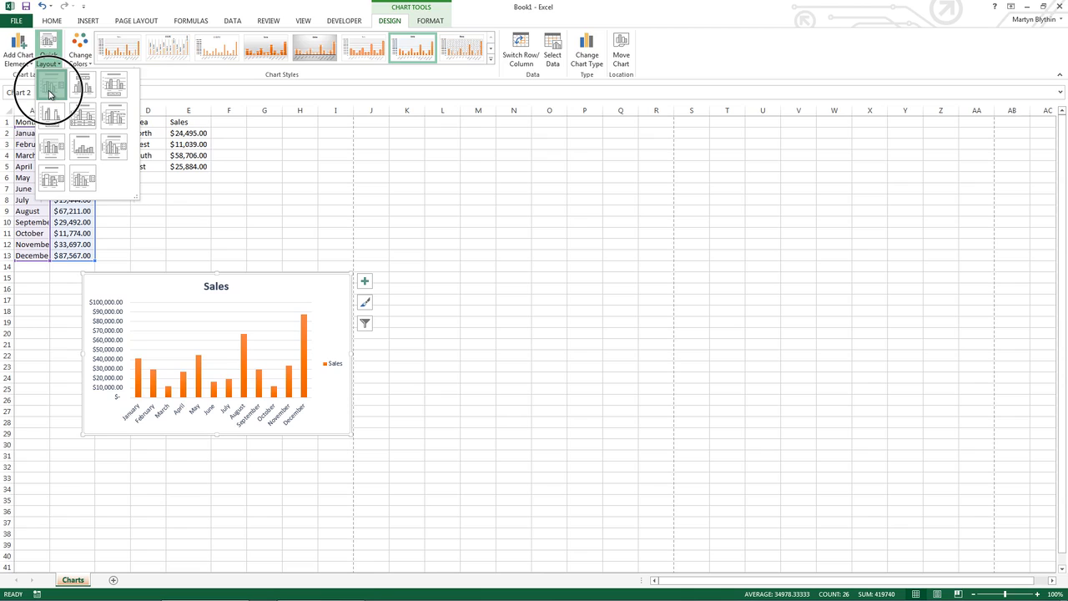
drag(301, 289, 346, 207)
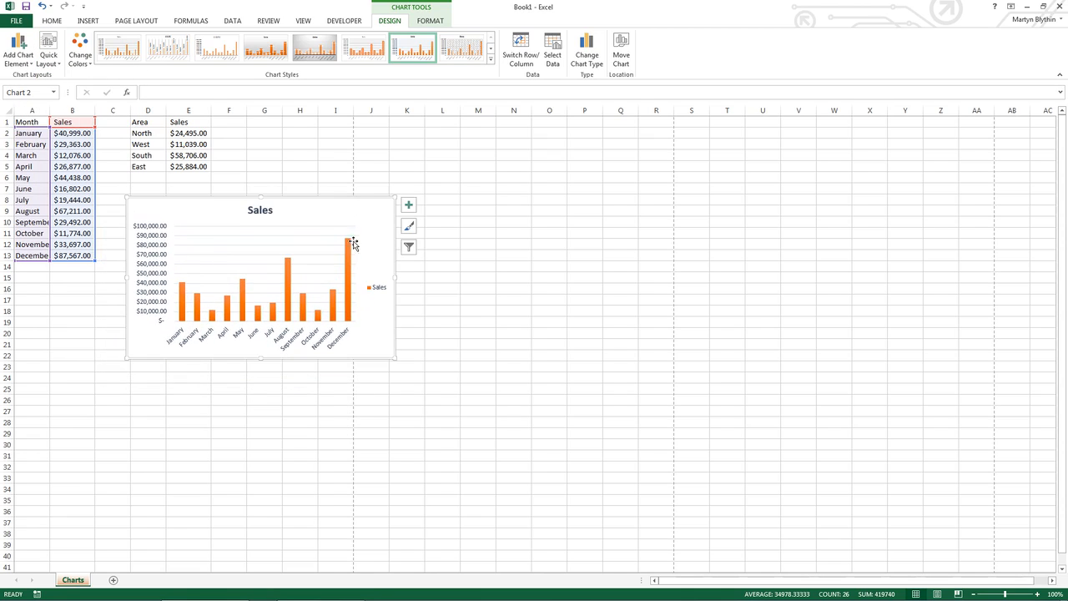
Delete the legend from the column chart
click(375, 291)
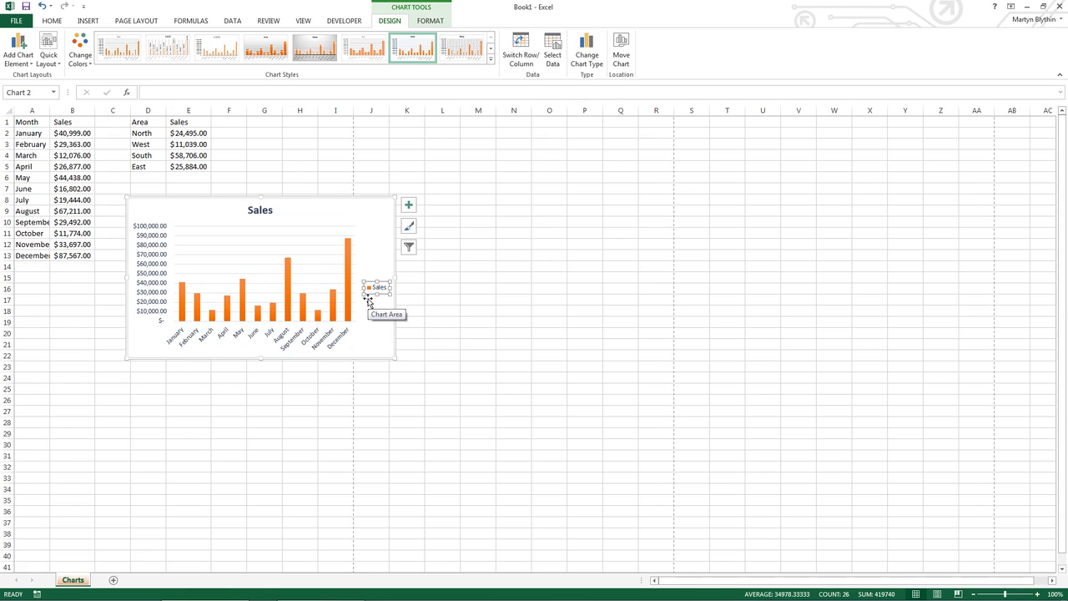
key(Delete)
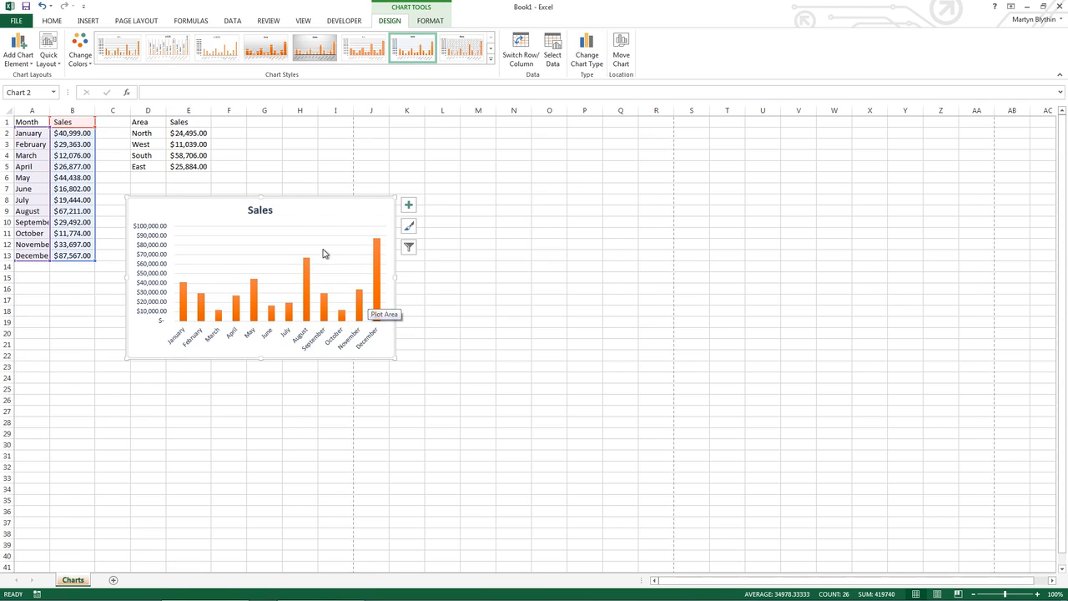
Open the chart area formatting options and move the column chart below the monthly data, starting at column A, row 17
click(262, 210)
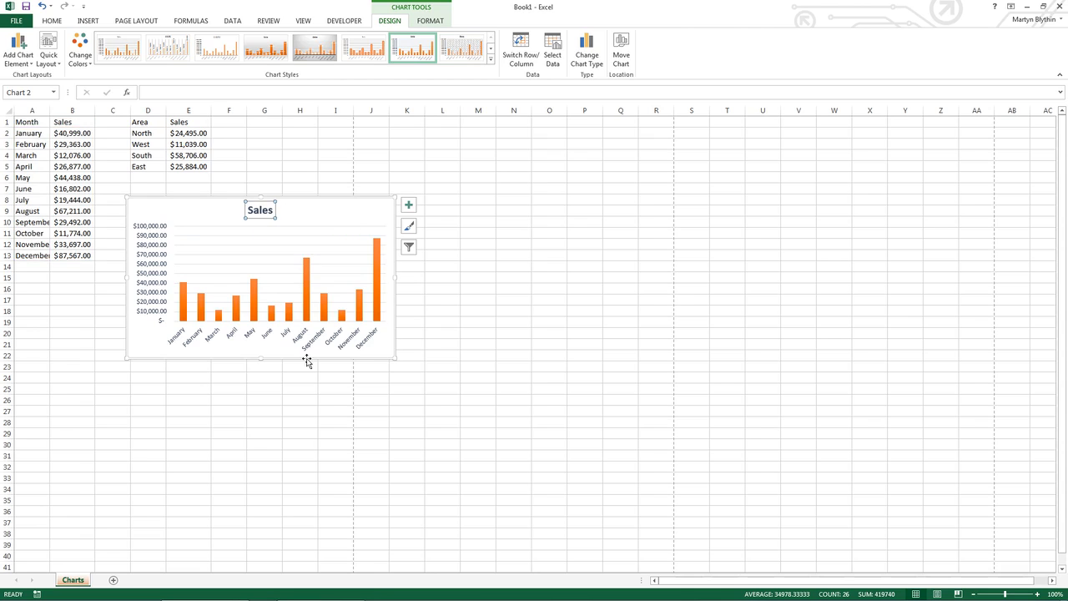
double_click(376, 211)
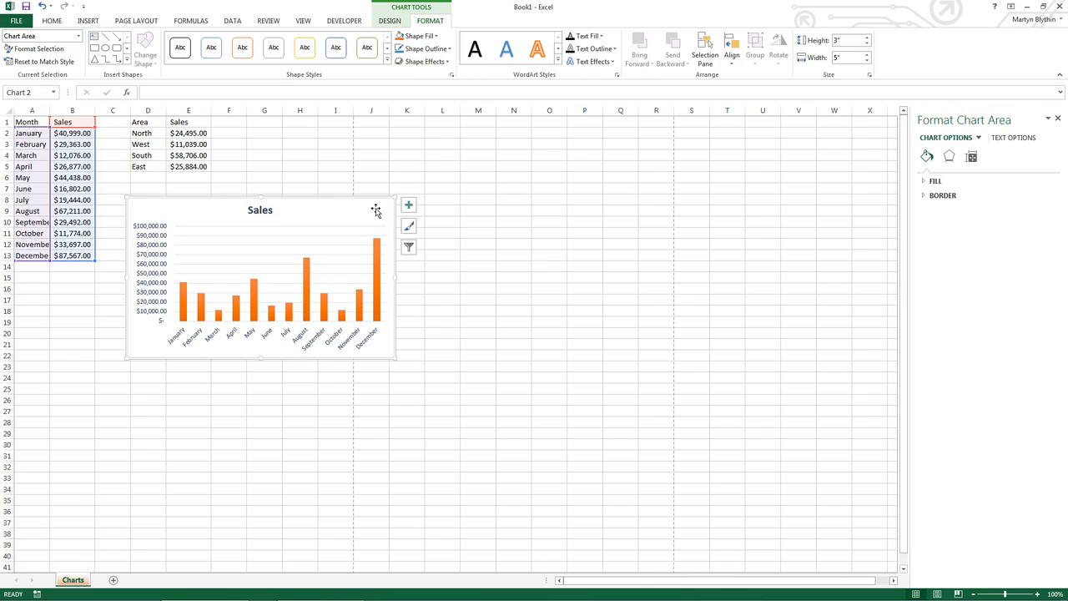
mouse_move(376, 211)
mouse_down()
mouse_move(358, 248)
mouse_move(298, 308)
mouse_move(256, 312)
mouse_up()
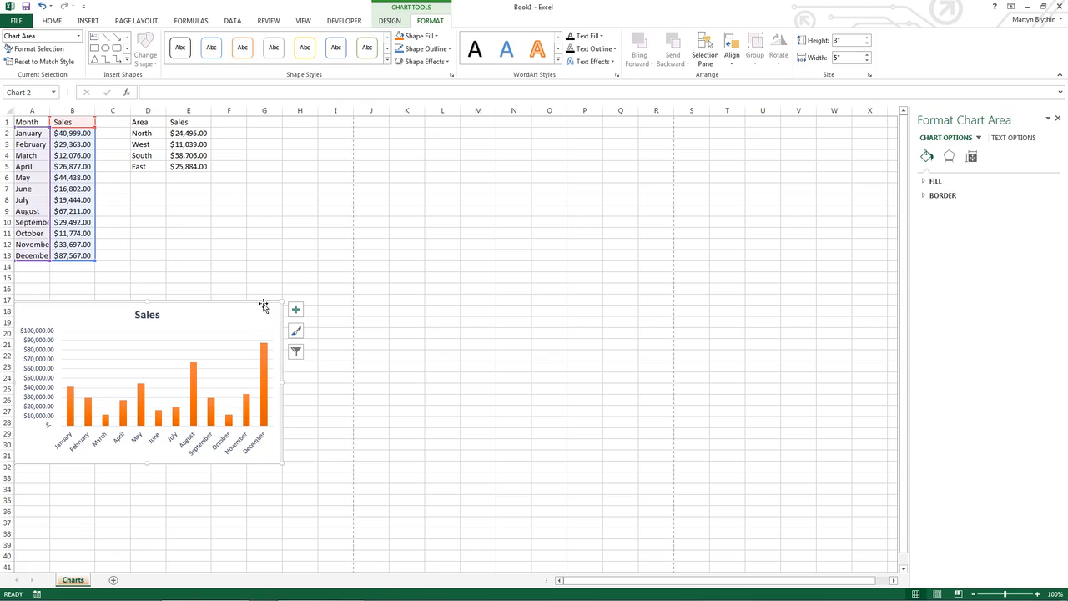
Insert a doughnut chart from the area sales data in D1:E5
drag(148, 123, 189, 174)
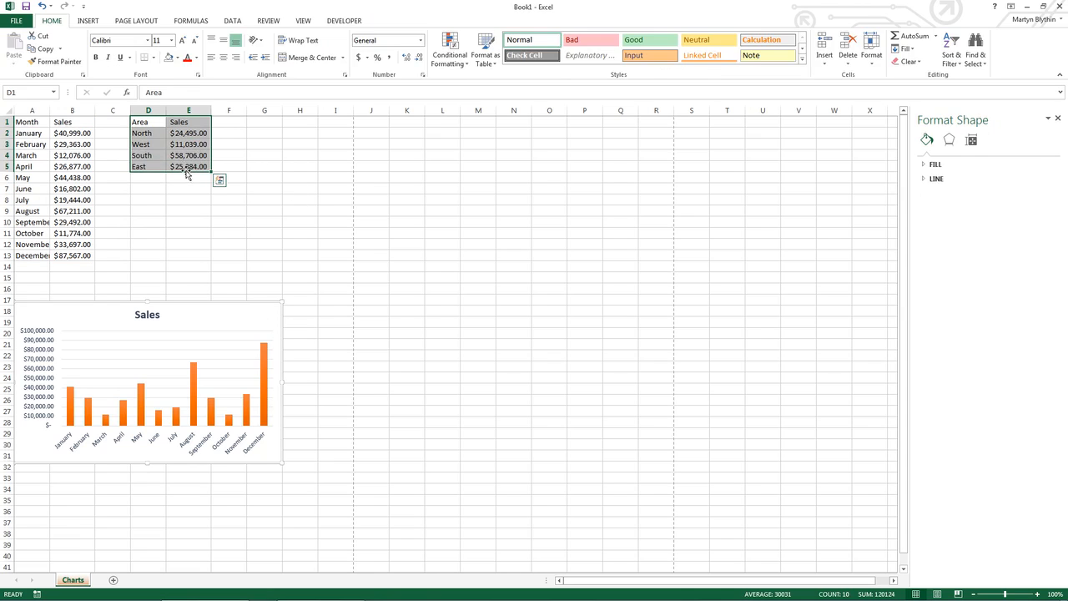
click(88, 21)
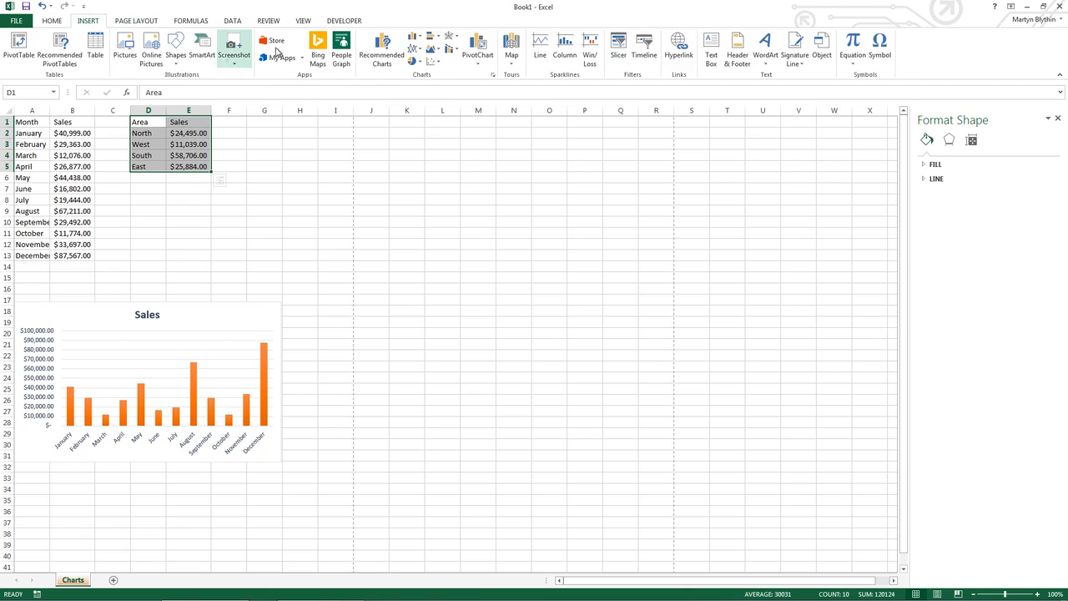
click(413, 63)
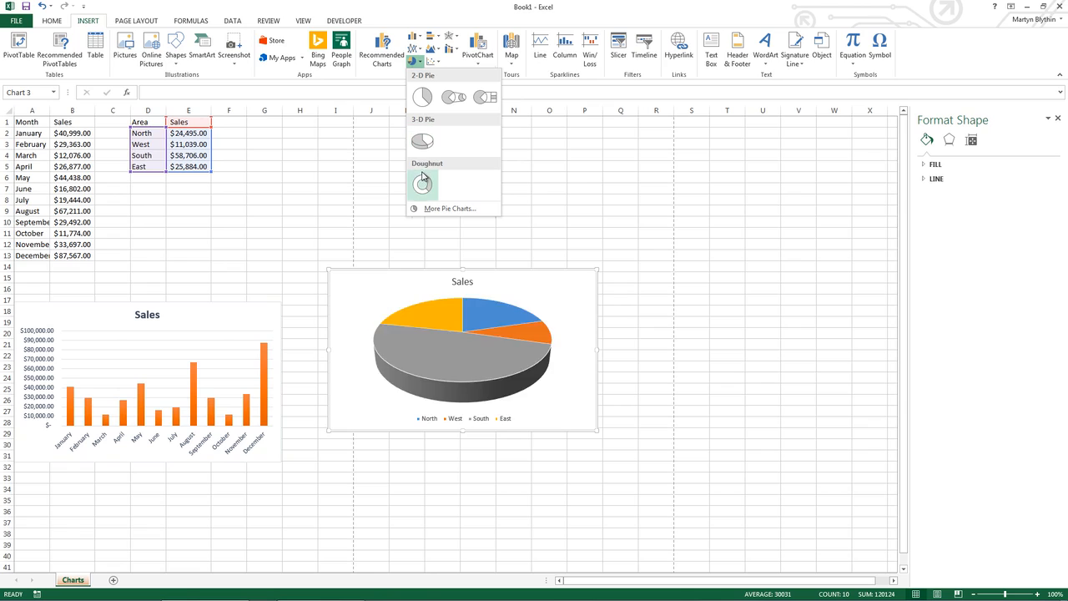
click(423, 180)
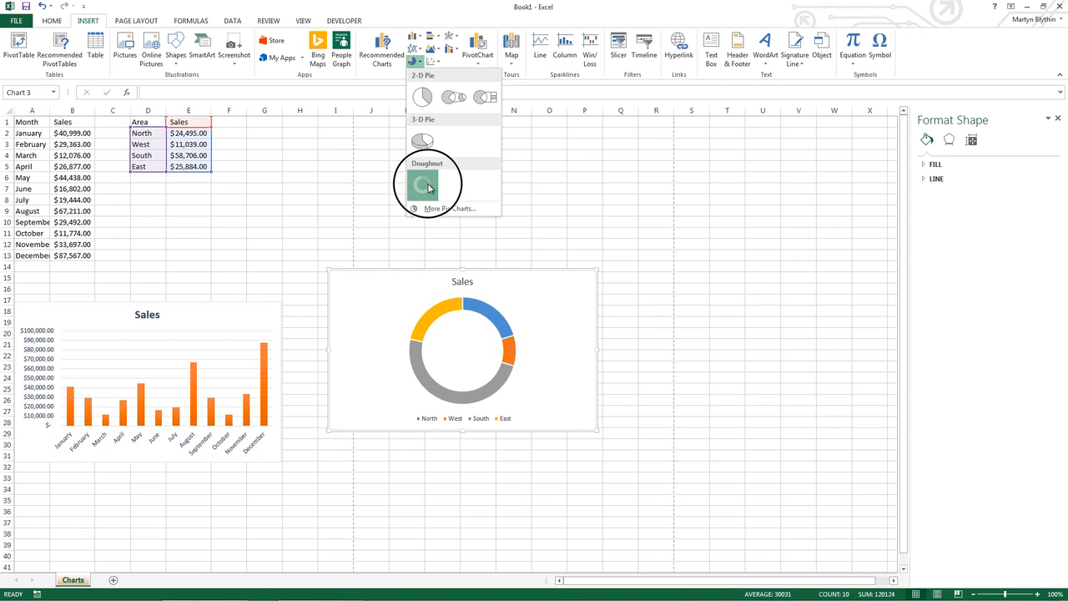
Recolour the doughnut chart's Sales series with the Colorful palette starting green, blue and gold
click(508, 342)
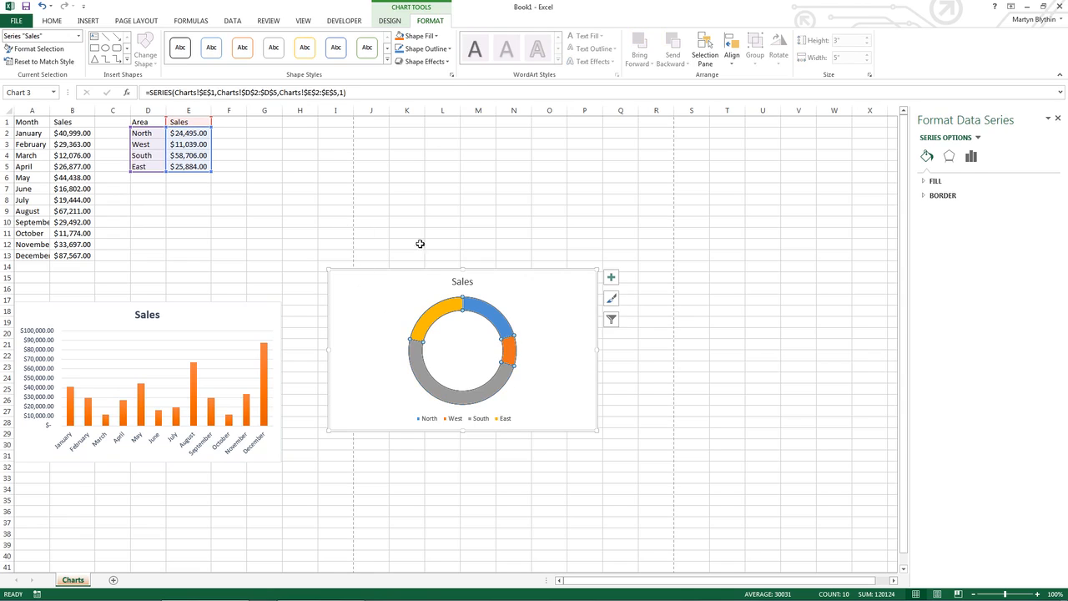
click(389, 21)
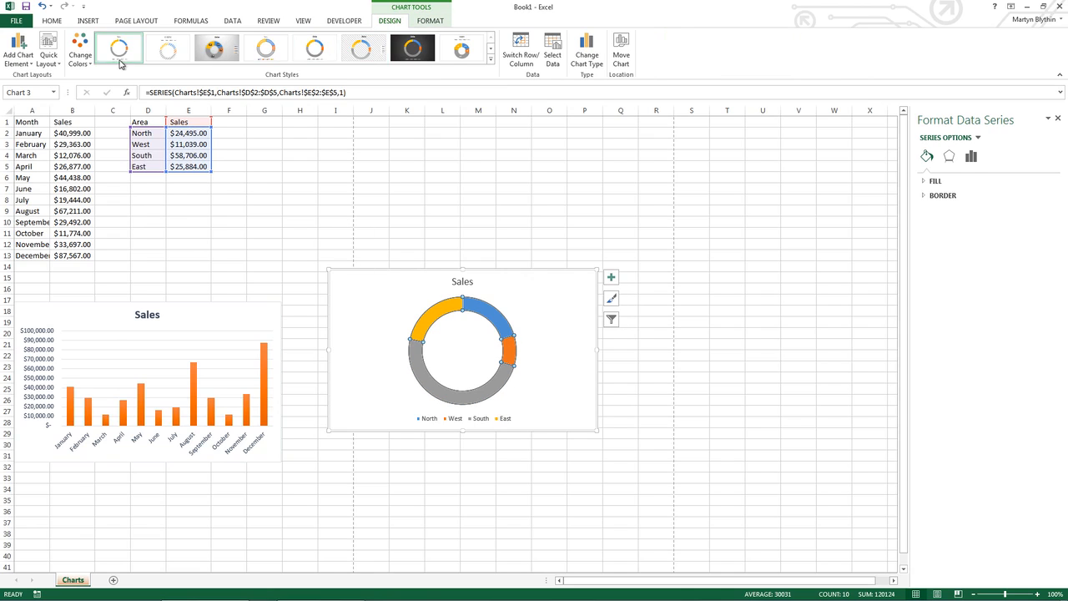
click(80, 51)
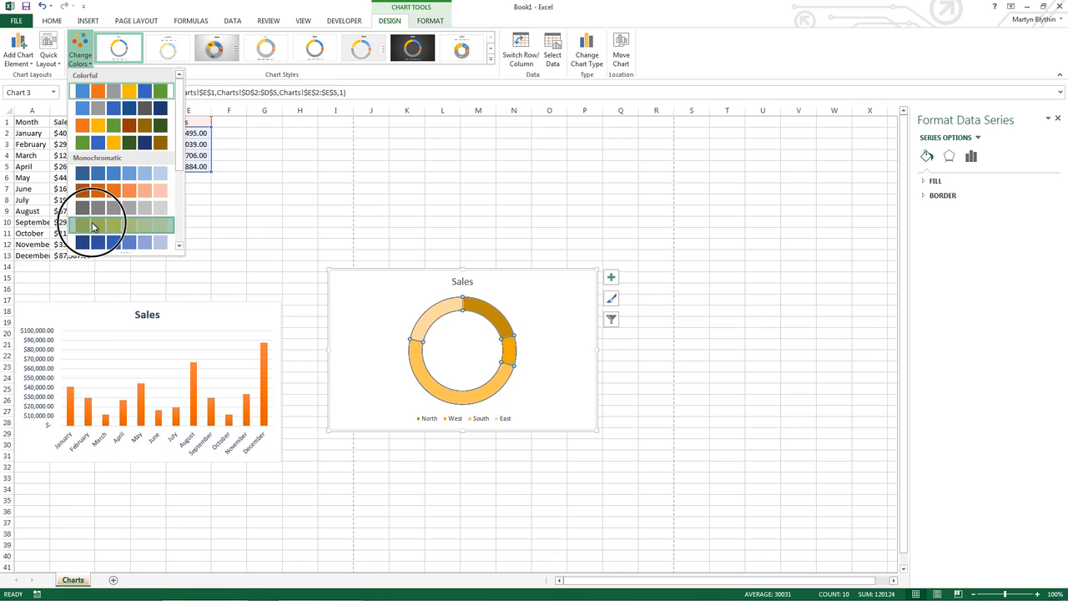
click(93, 140)
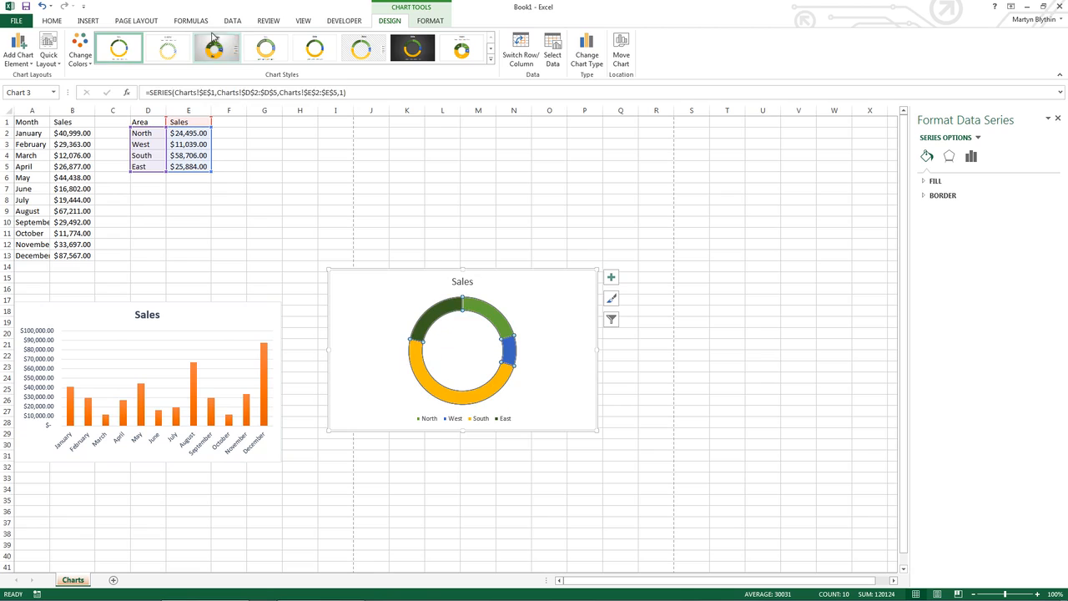
Apply chart Style 5 to the doughnut chart and add data labels with their formatting options open
click(491, 59)
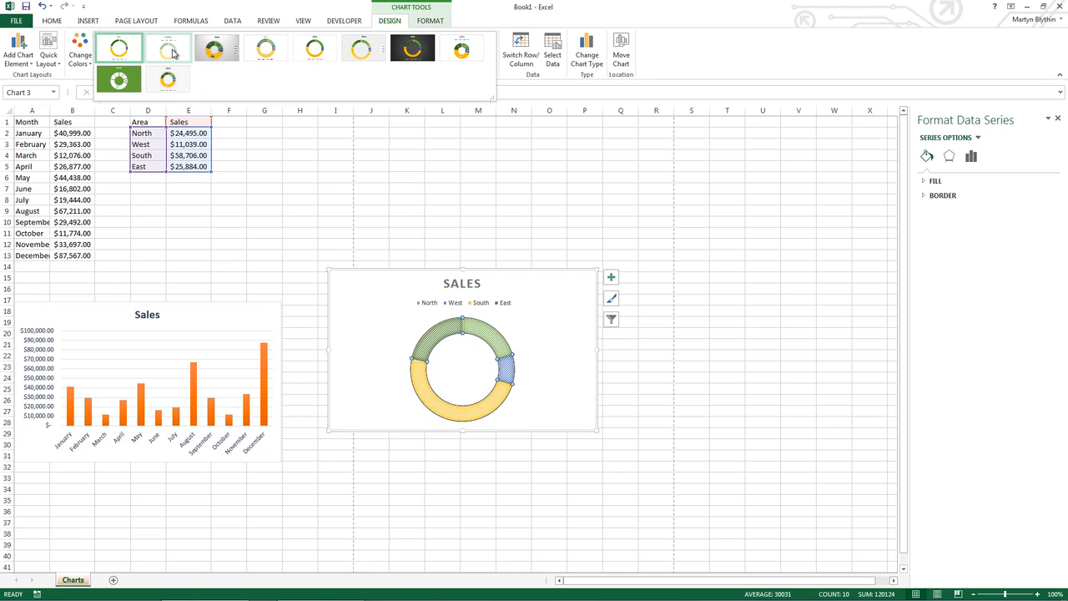
click(314, 51)
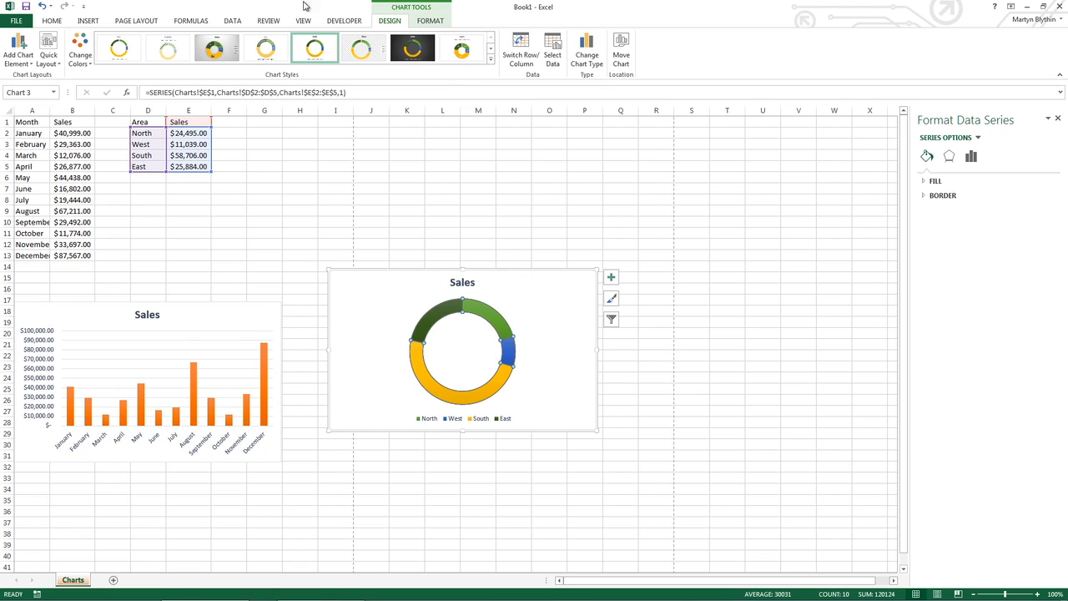
click(18, 52)
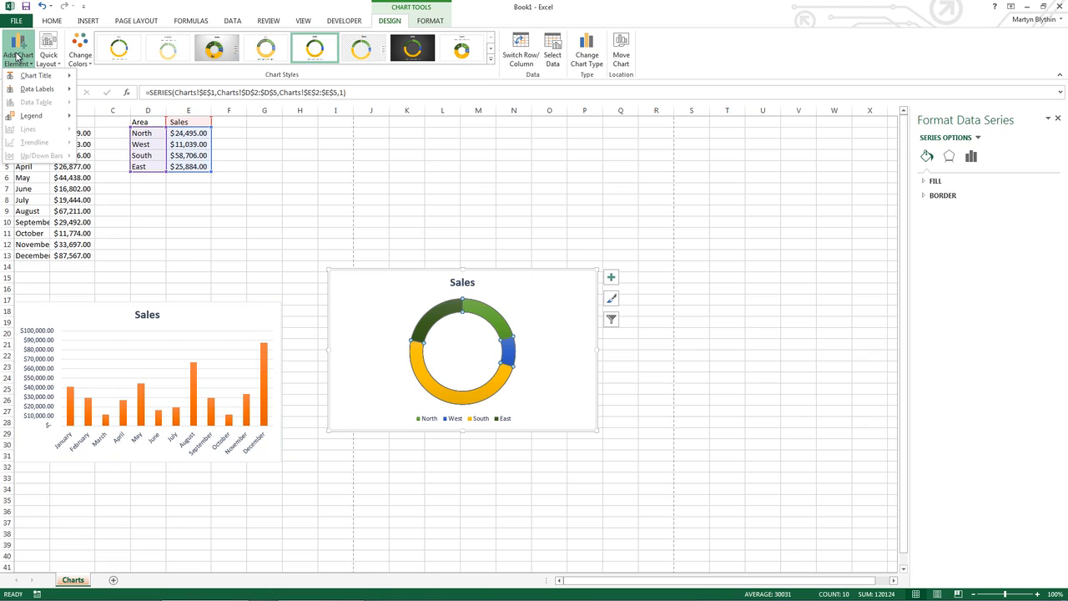
mouse_move(44, 98)
click(146, 142)
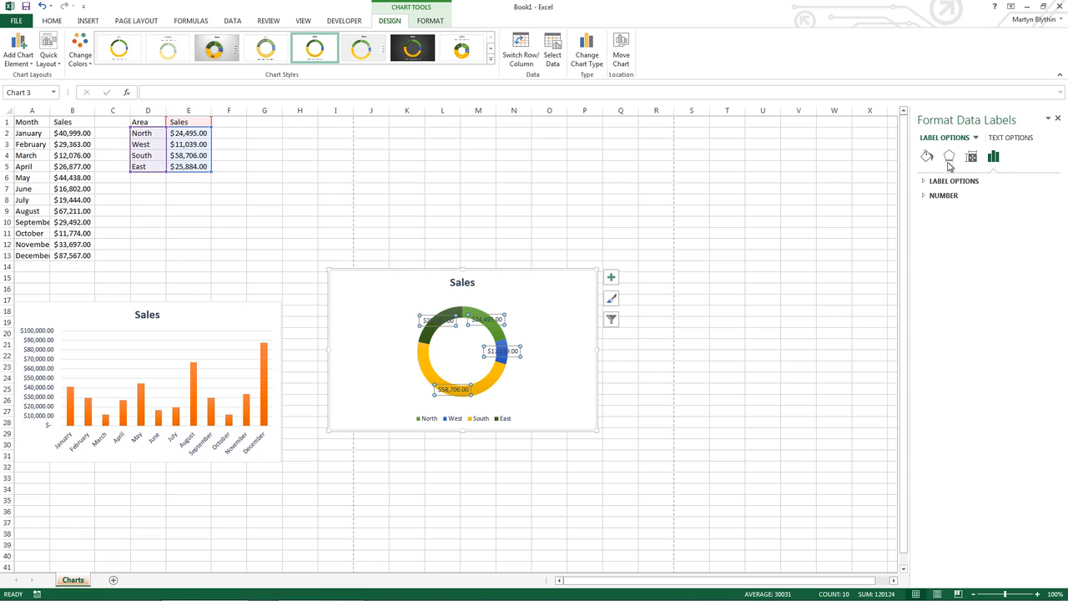
Set the doughnut chart's data labels to show Percentage instead of Value
click(927, 182)
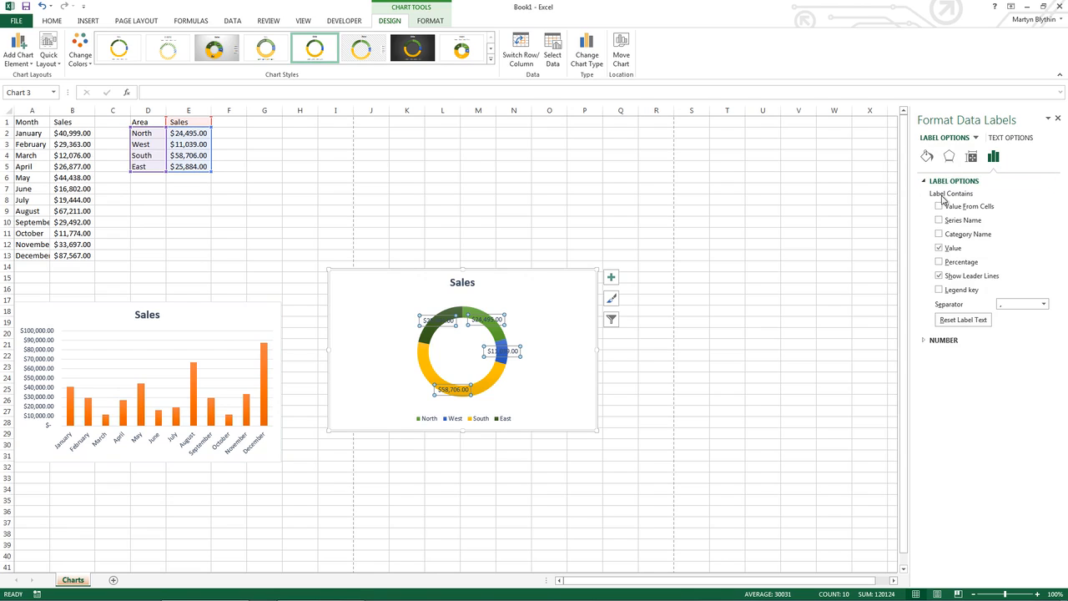
click(939, 249)
click(939, 262)
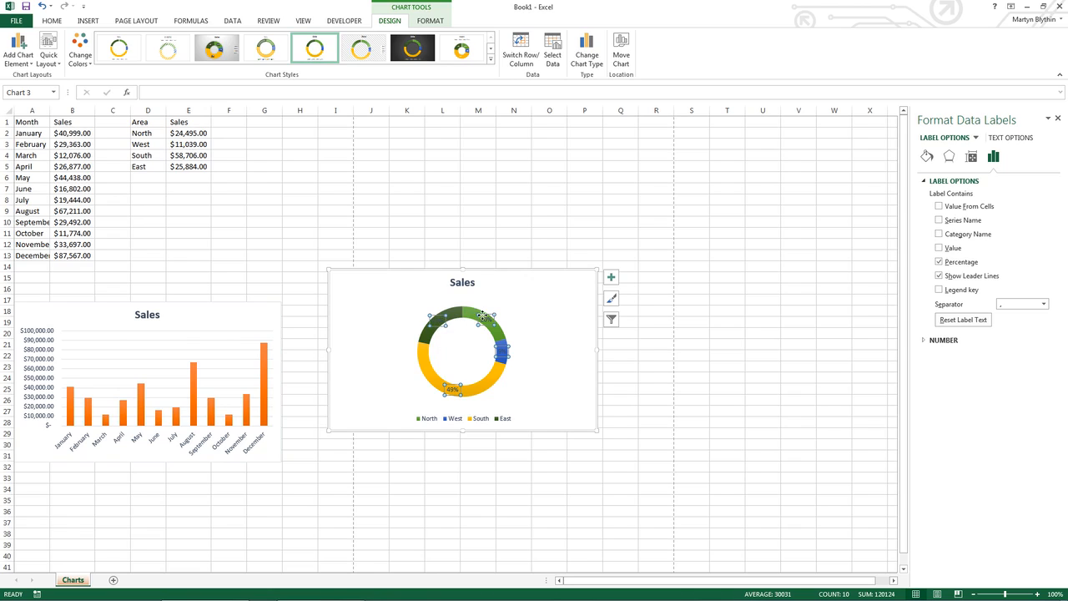
Format the doughnut chart's percentage labels with a white font colour and bold text
click(54, 22)
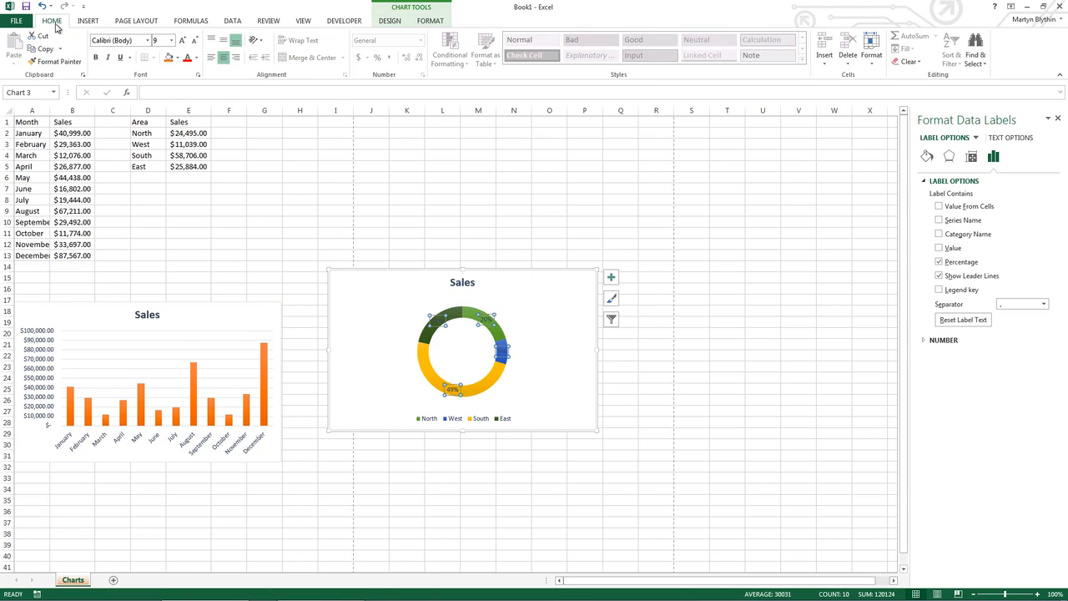
click(197, 58)
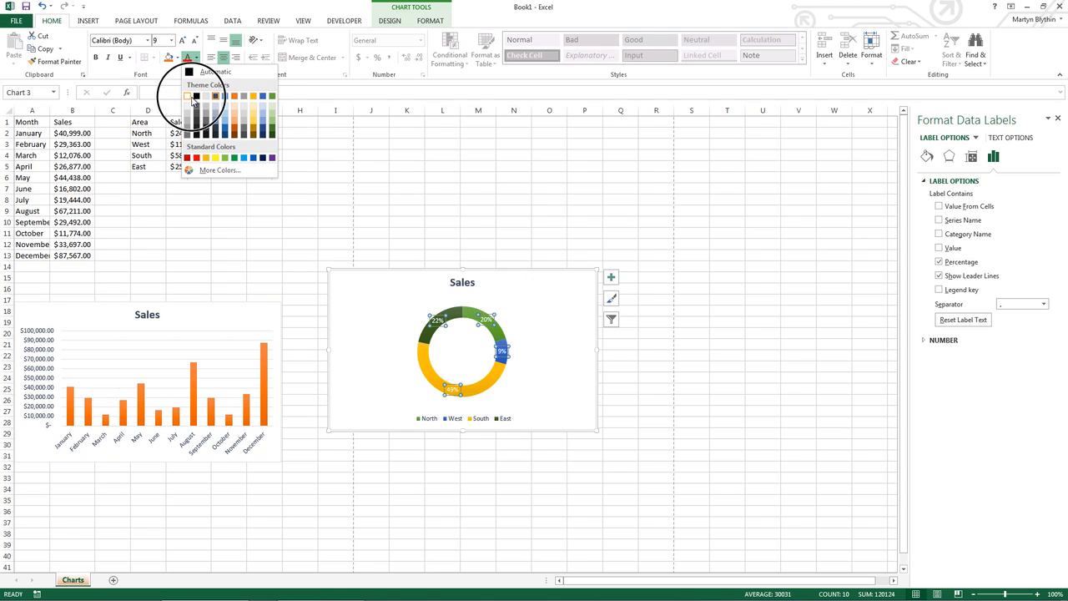
click(188, 96)
click(96, 56)
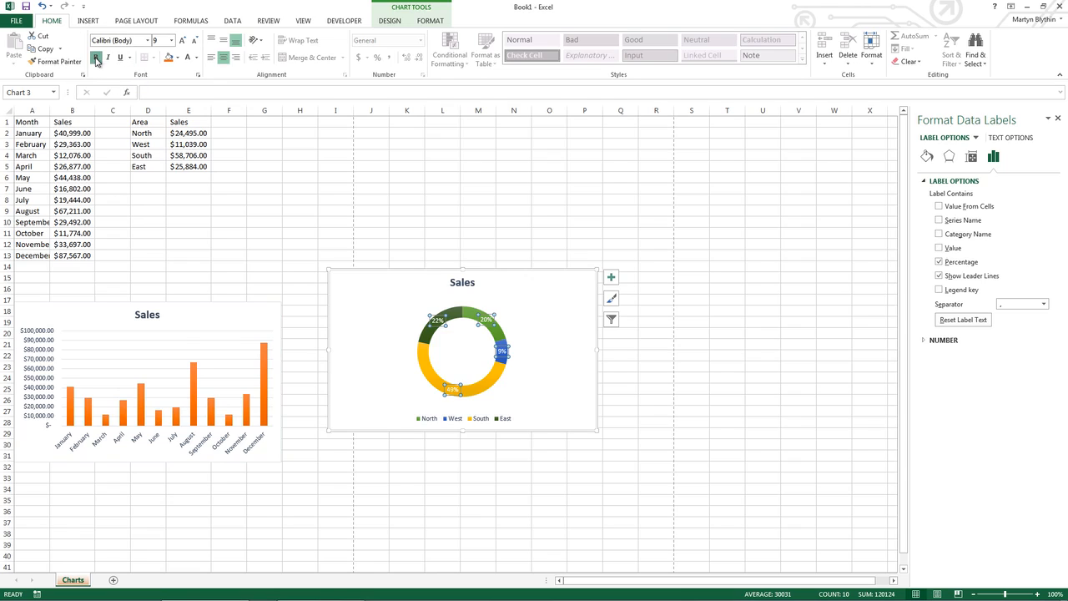
Move the doughnut chart directly beside the column chart, starting at column H, row 17
click(532, 380)
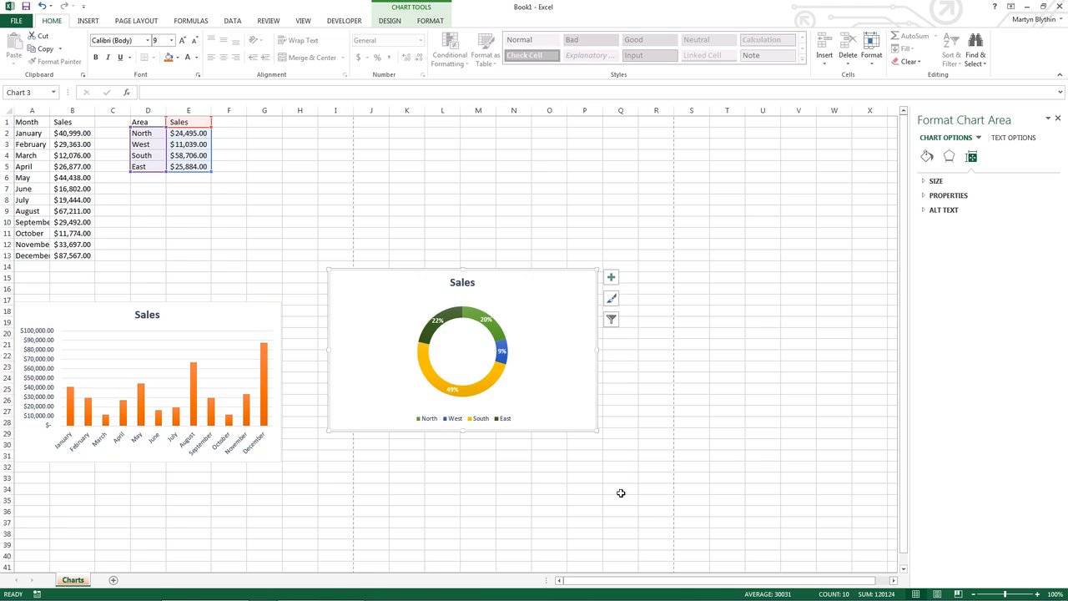
drag(587, 423, 542, 453)
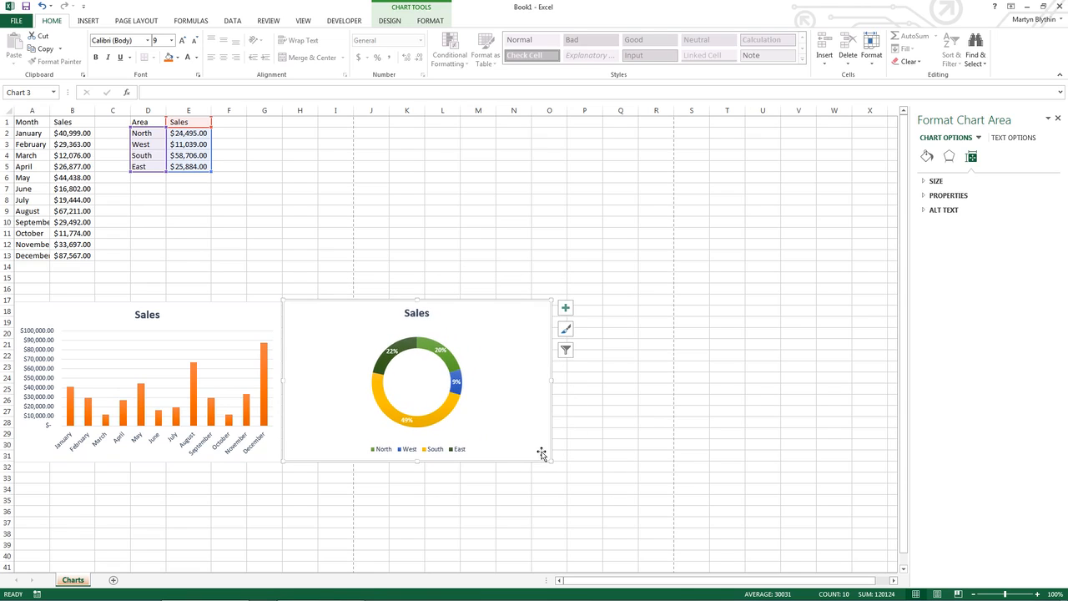